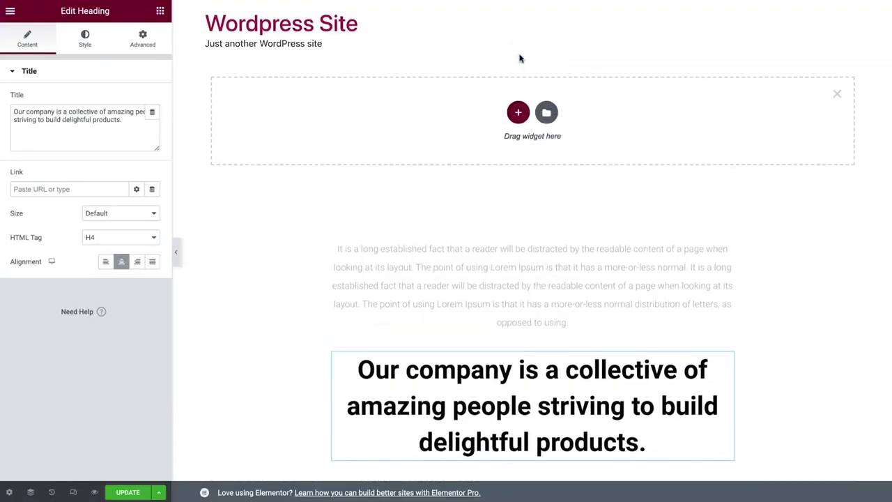
# - Add a new section with three equal columns above the existing text block
pyautogui.click(517, 111)
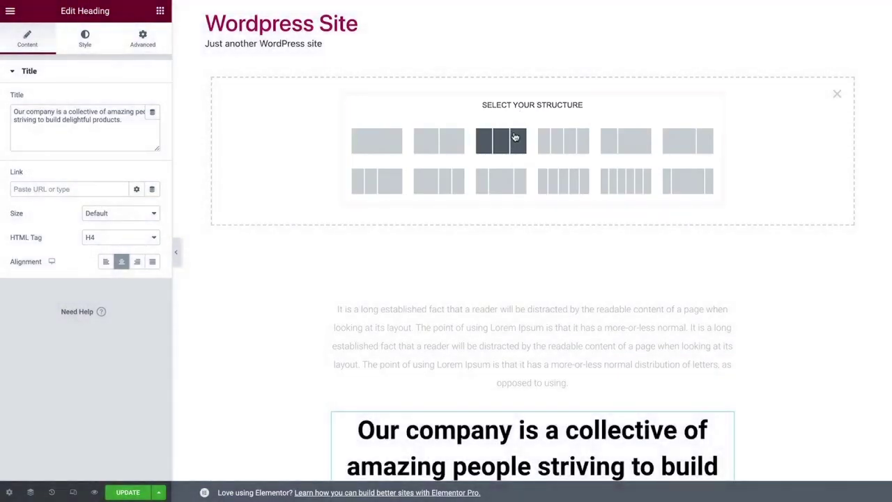
pyautogui.click(514, 137)
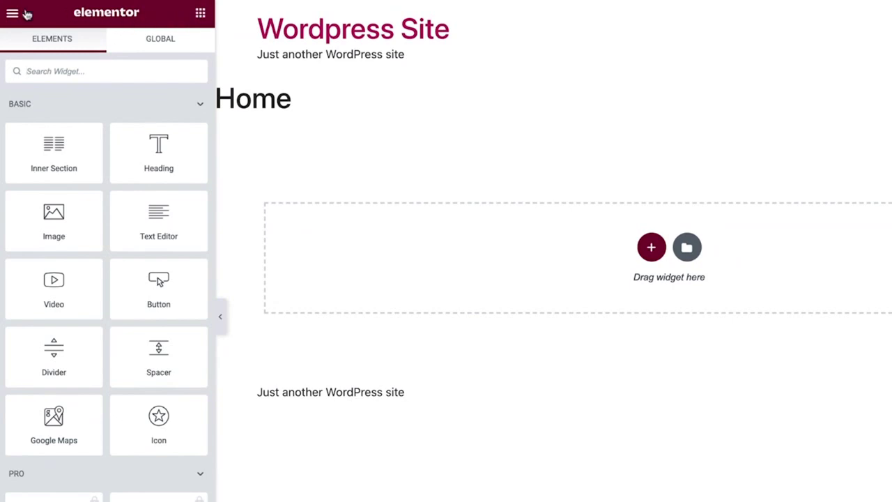
# - Try the Dark UI theme in the user preferences and set it back to Auto Detect
pyautogui.click(12, 14)
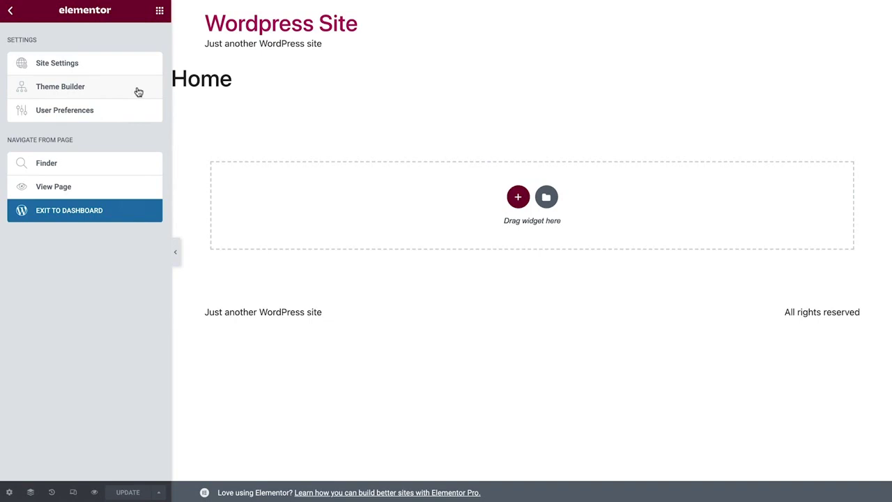
pyautogui.click(136, 113)
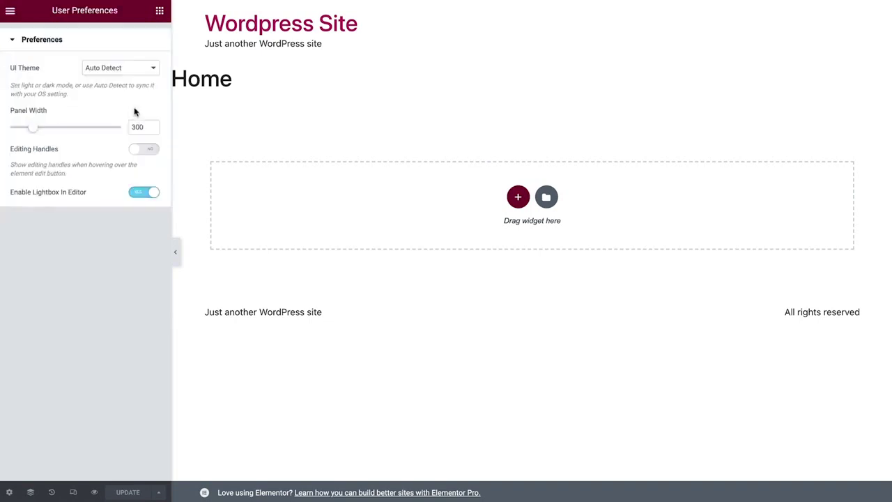
pyautogui.click(141, 69)
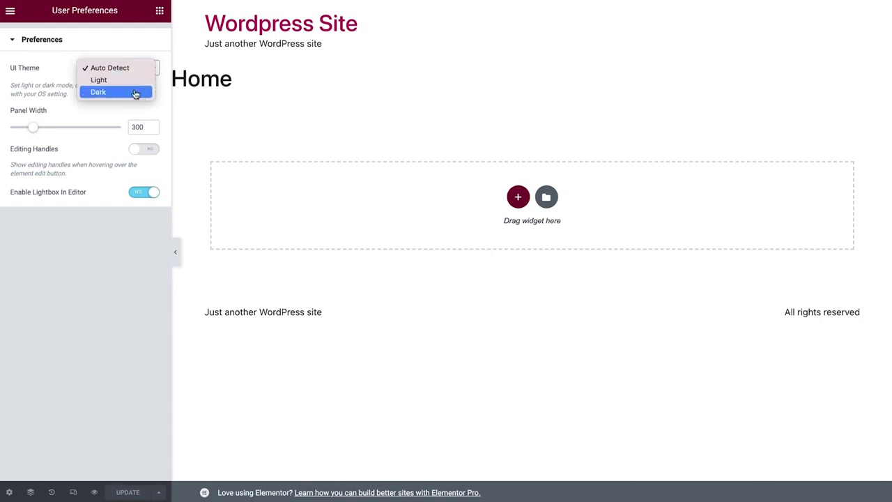
pyautogui.click(135, 91)
pyautogui.click(139, 69)
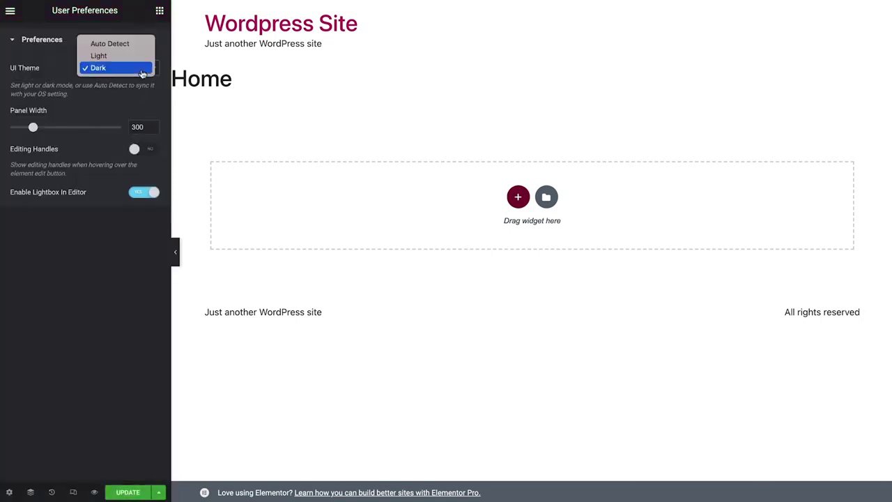
pyautogui.click(136, 50)
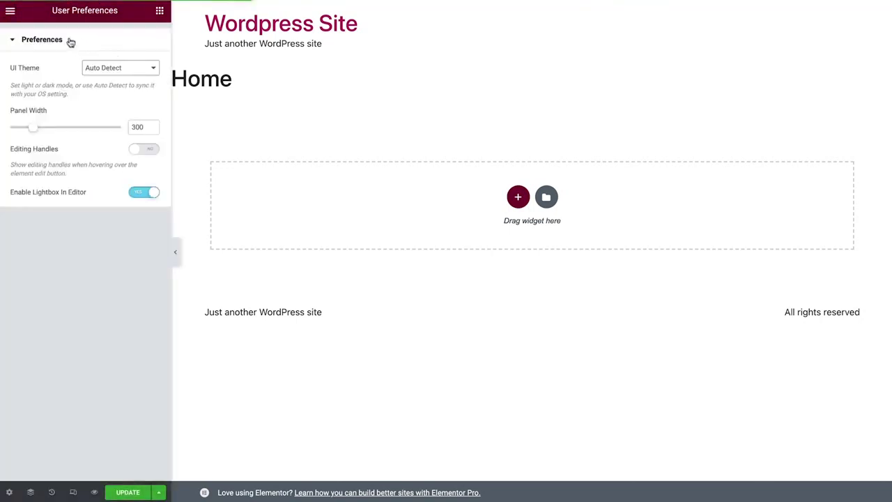
# - View the Finder search, close it and return to the widget list
pyautogui.click(9, 12)
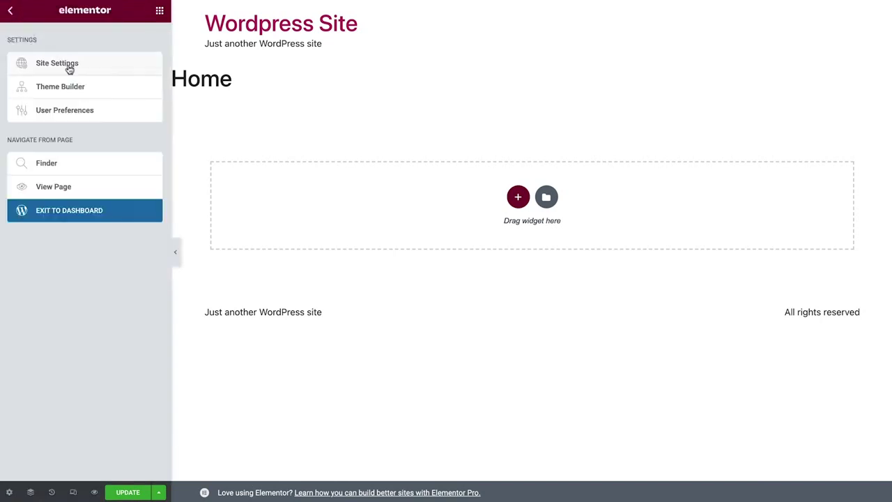
pyautogui.click(118, 166)
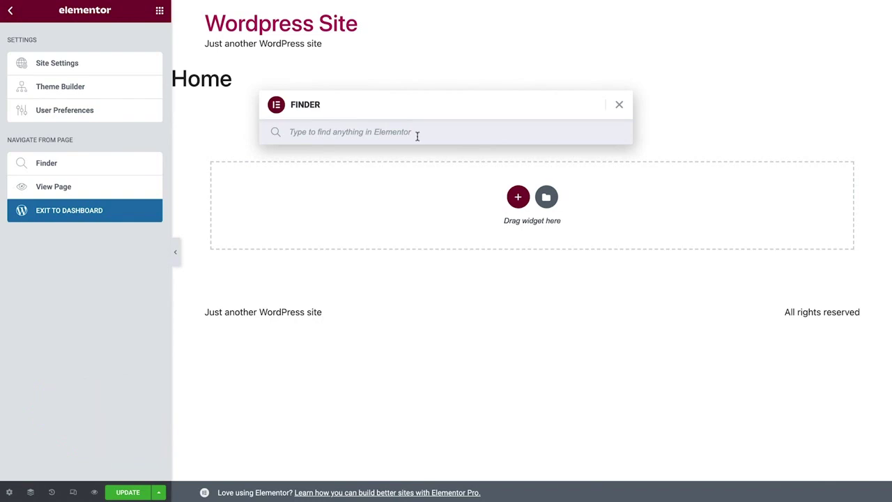
pyautogui.click(619, 108)
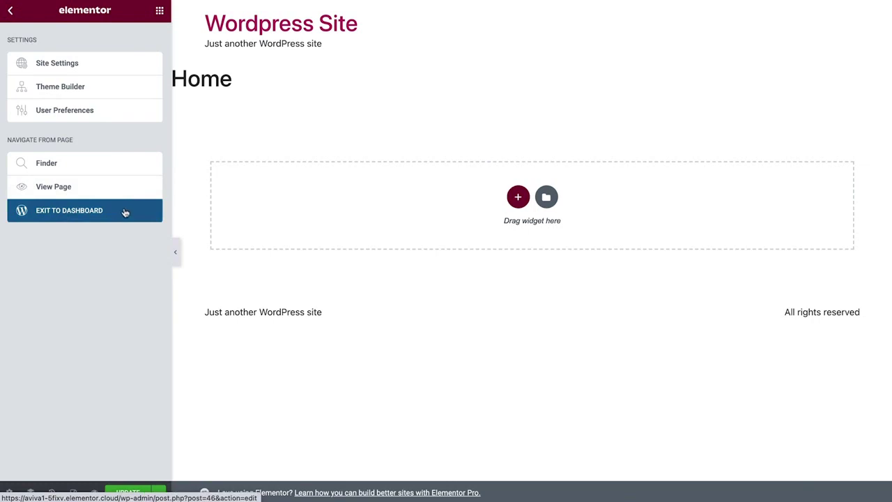
pyautogui.click(11, 13)
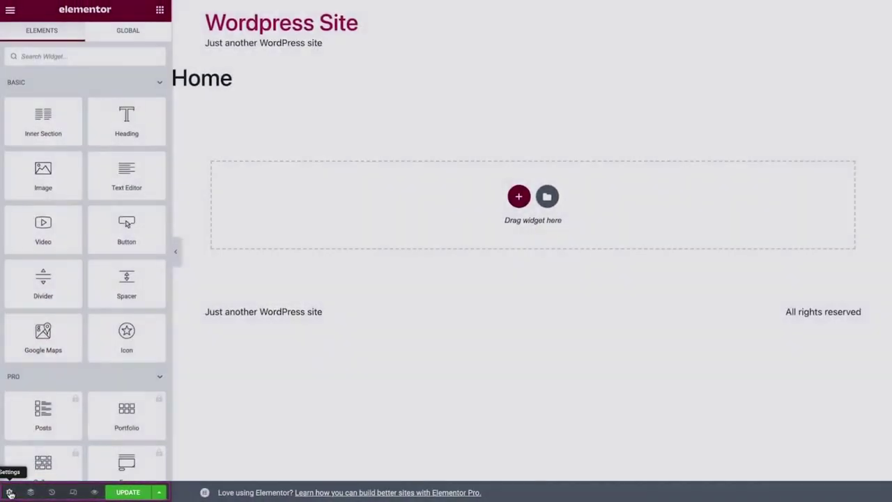
# - Enable Hide Title in the Home page's settings
pyautogui.click(12, 491)
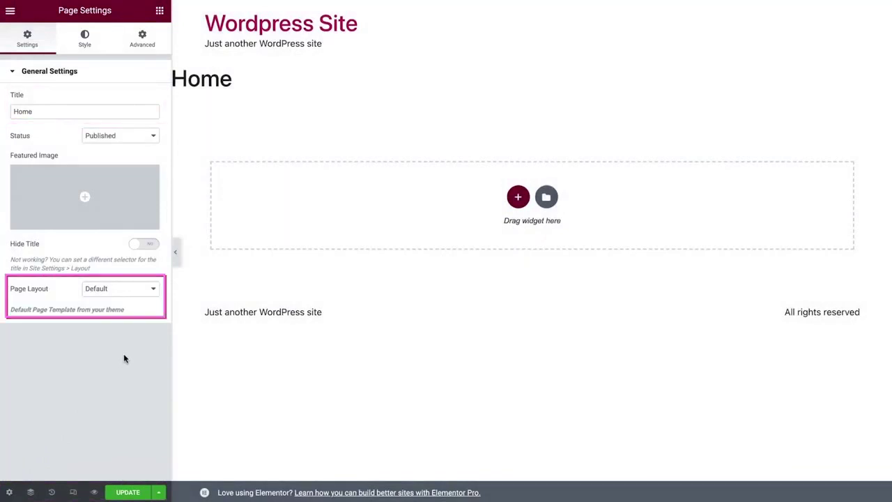
pyautogui.click(145, 247)
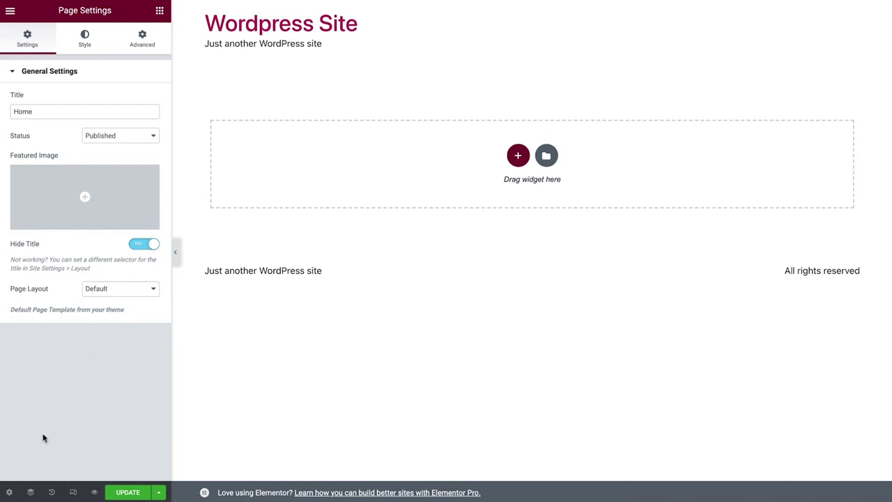
# - View the Navigator and the page's history of actions and revisions, returning to the widget list
pyautogui.click(30, 492)
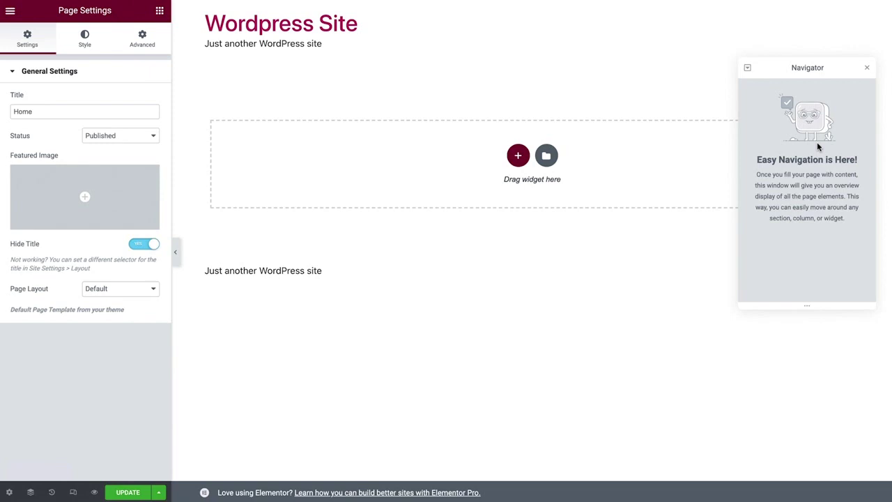
pyautogui.click(865, 68)
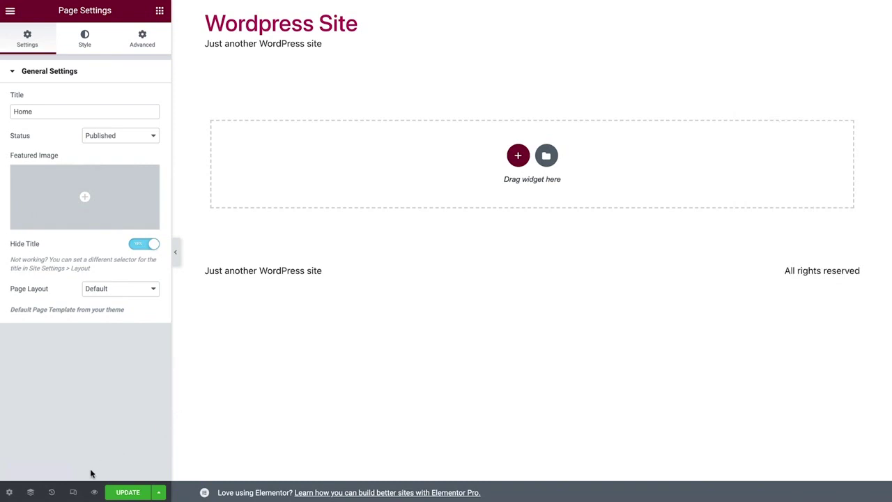
pyautogui.click(53, 492)
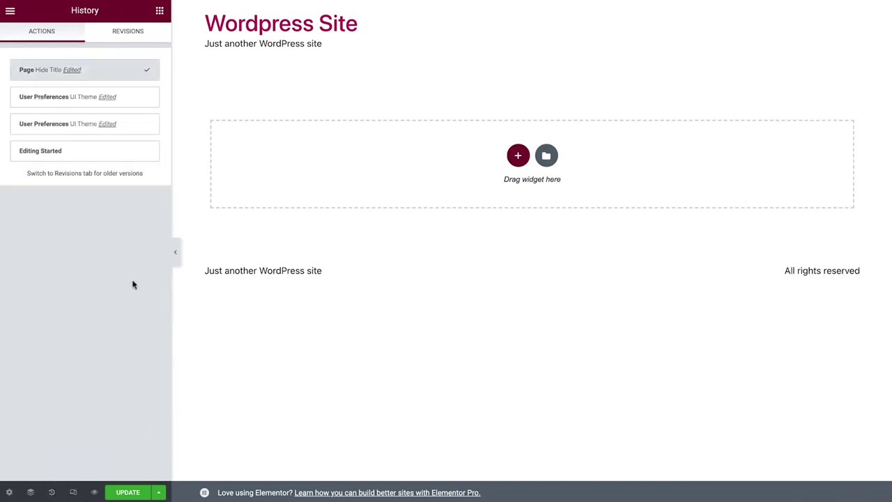
pyautogui.click(142, 32)
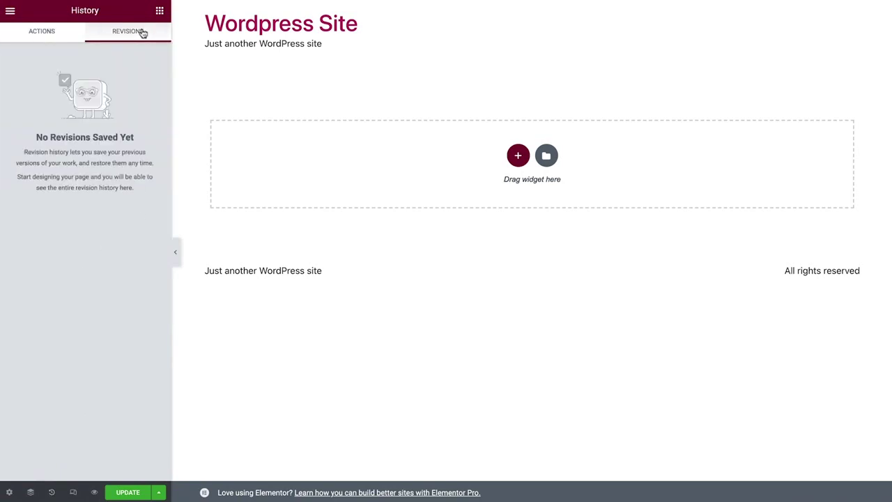
pyautogui.click(159, 10)
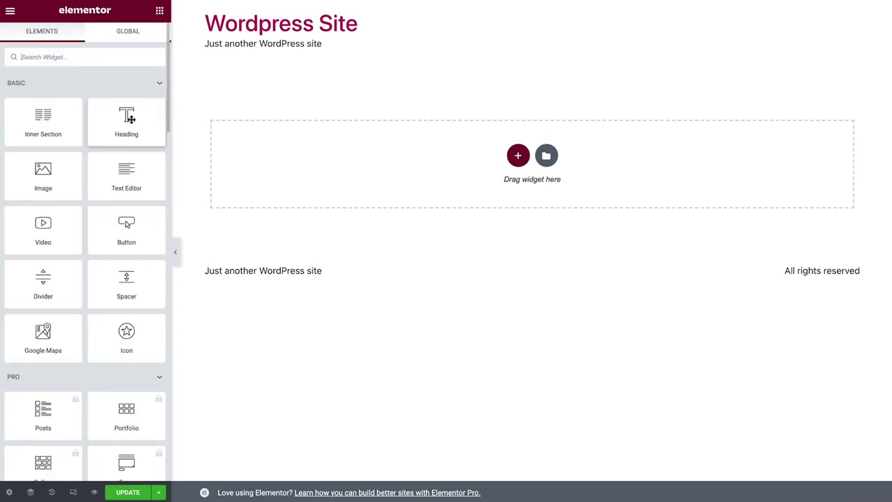
# - Preview the page in responsive mode at mobile size and view the available save options
pyautogui.click(73, 492)
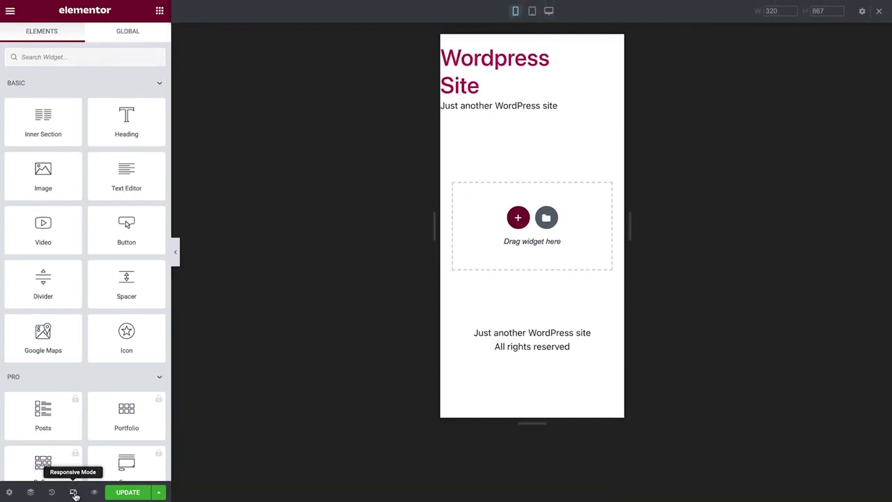
pyautogui.click(74, 492)
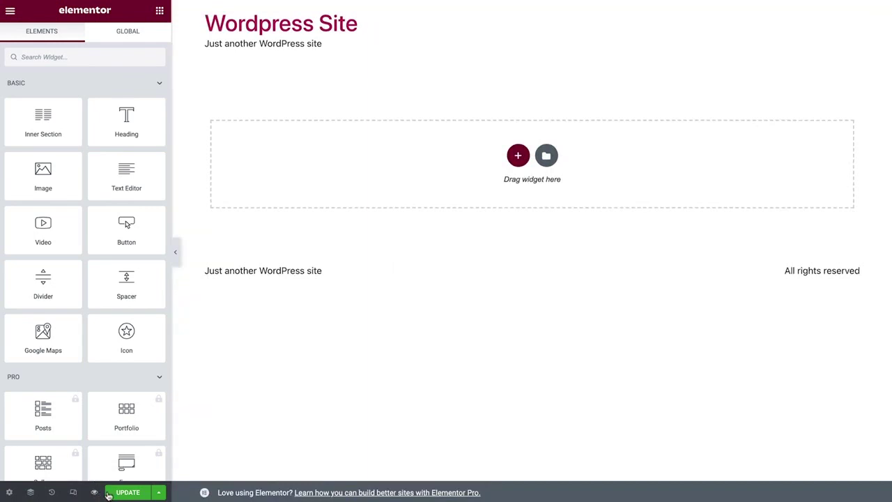
pyautogui.click(159, 492)
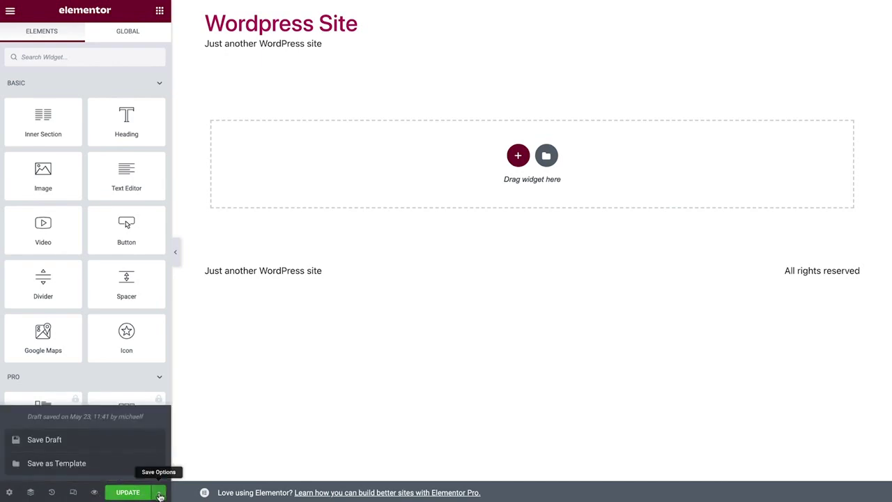
pyautogui.click(160, 493)
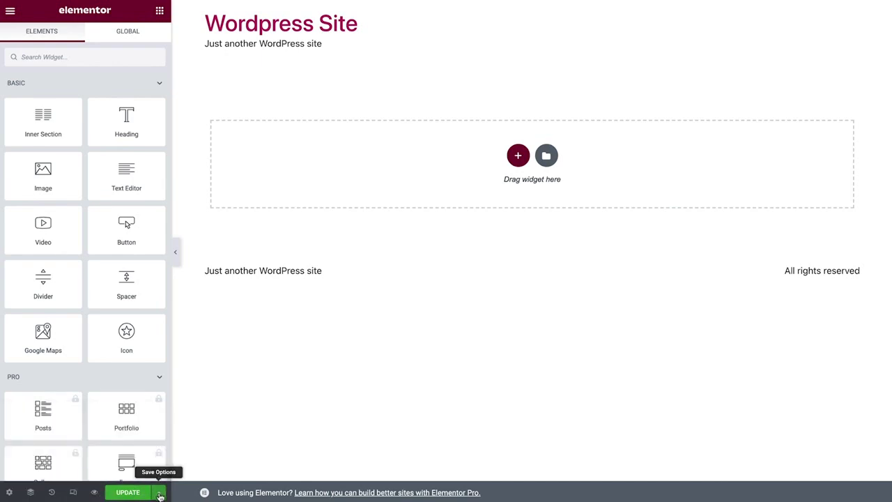
# - Open the template library and filter its blocks by the About category
pyautogui.click(549, 159)
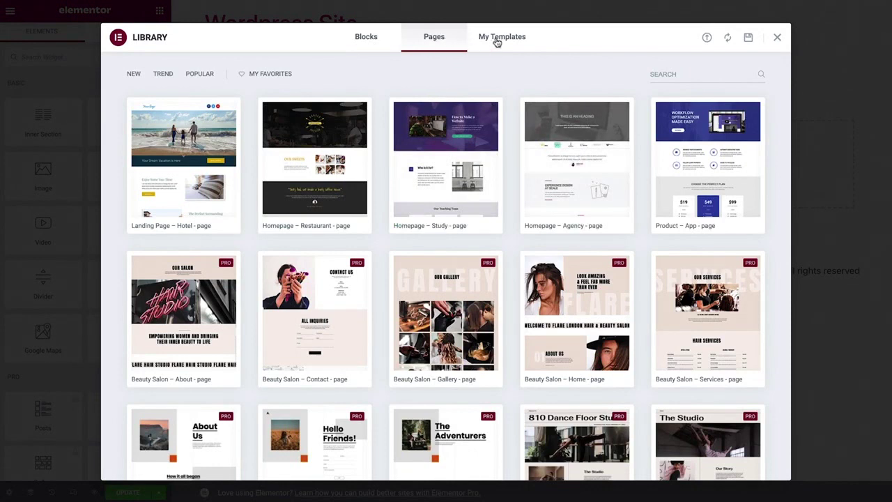
pyautogui.click(366, 37)
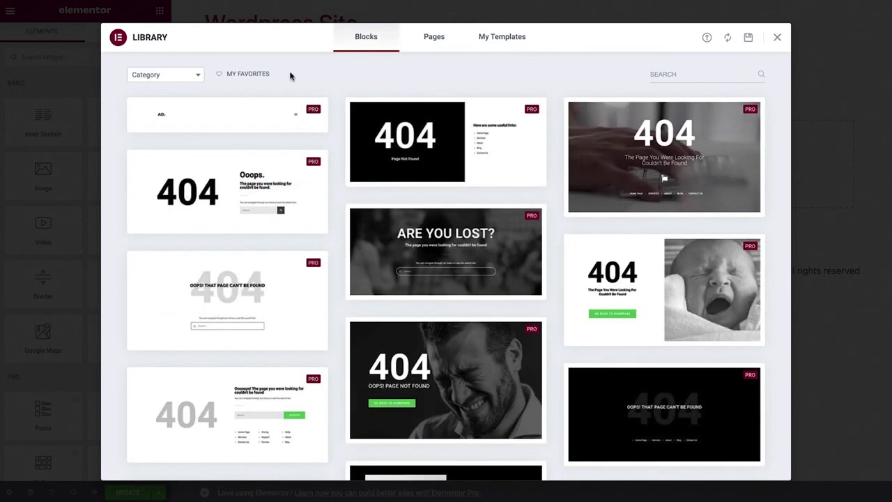
pyautogui.click(193, 77)
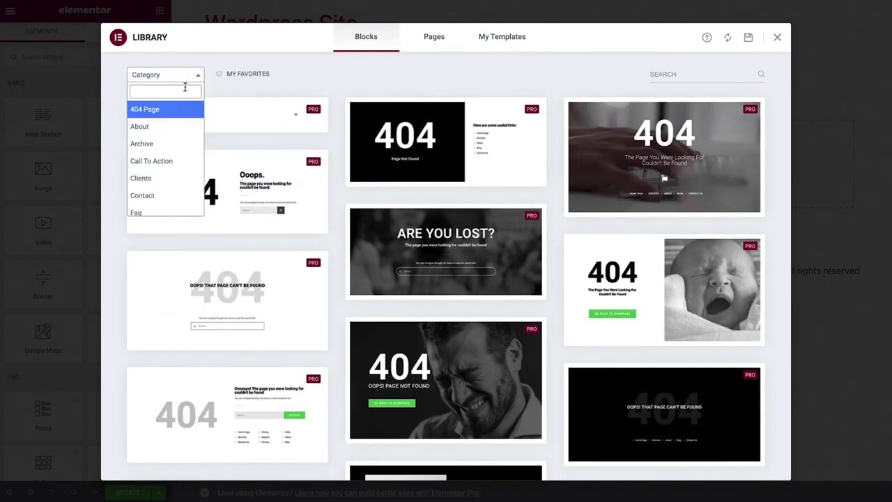
pyautogui.click(179, 124)
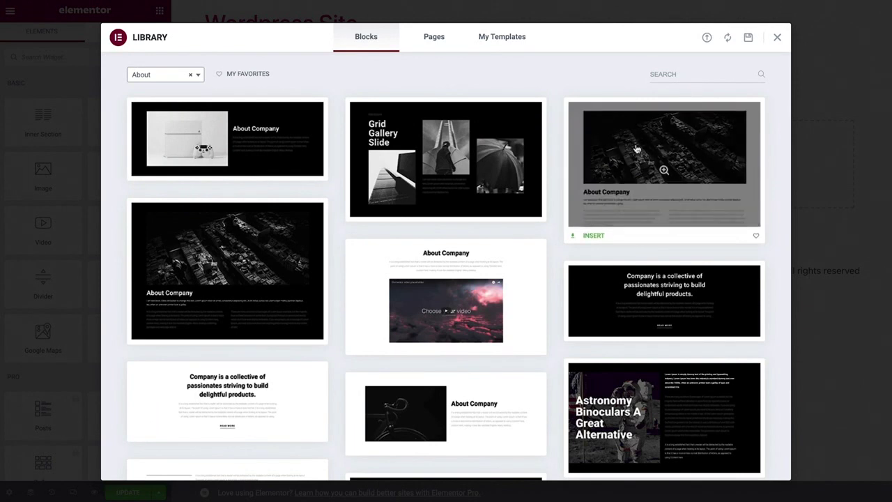
# - Mark the About Company video block as a favorite, view only the favorites and show all About blocks again
pyautogui.moveTo(534, 308)
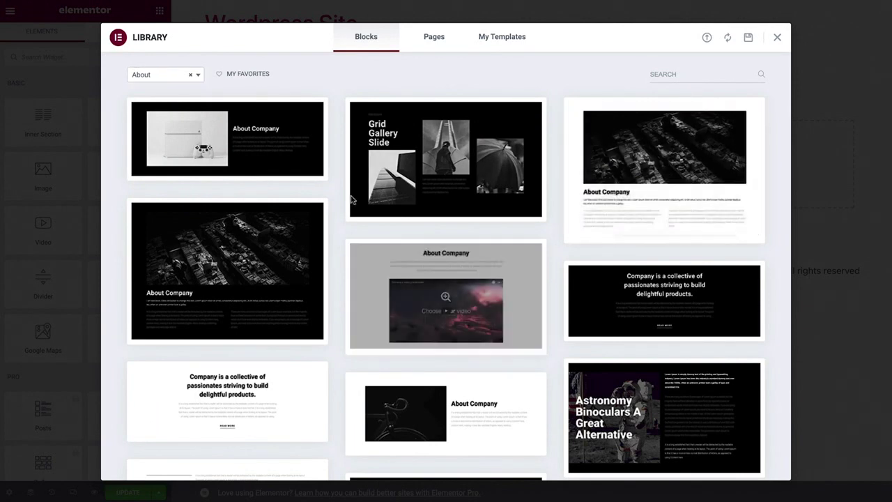
pyautogui.click(259, 78)
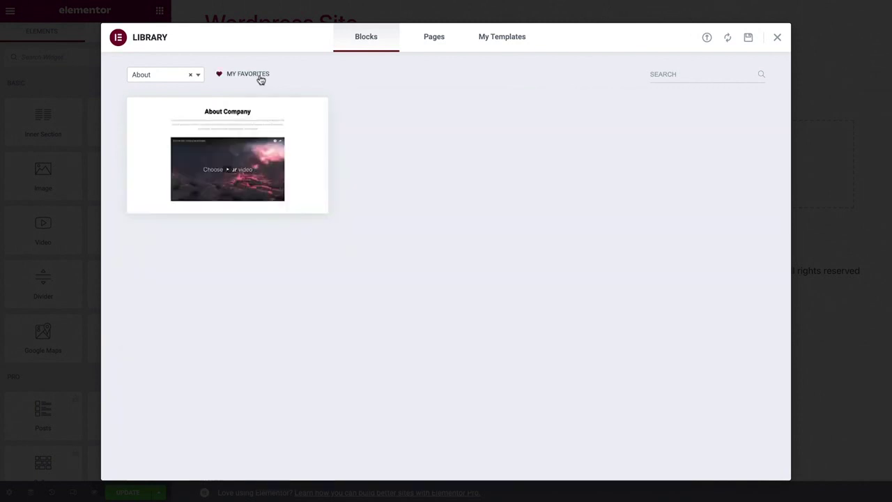
pyautogui.click(258, 77)
# - Insert the white "Company is a collective of passionates" block, connecting the site to the Template Library
pyautogui.moveTo(266, 390)
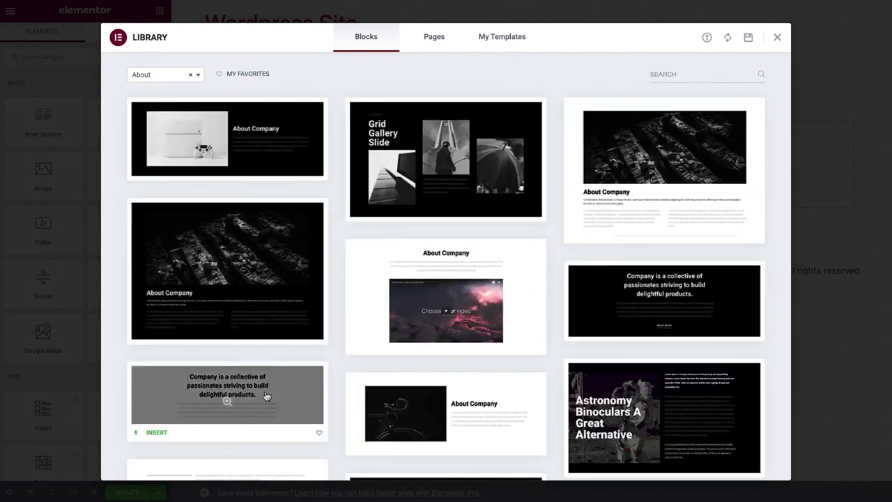
pyautogui.click(159, 433)
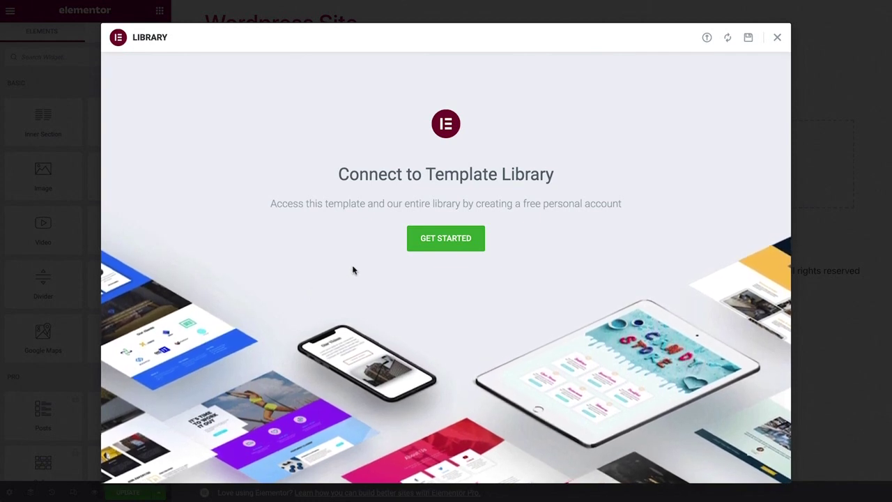
pyautogui.click(453, 237)
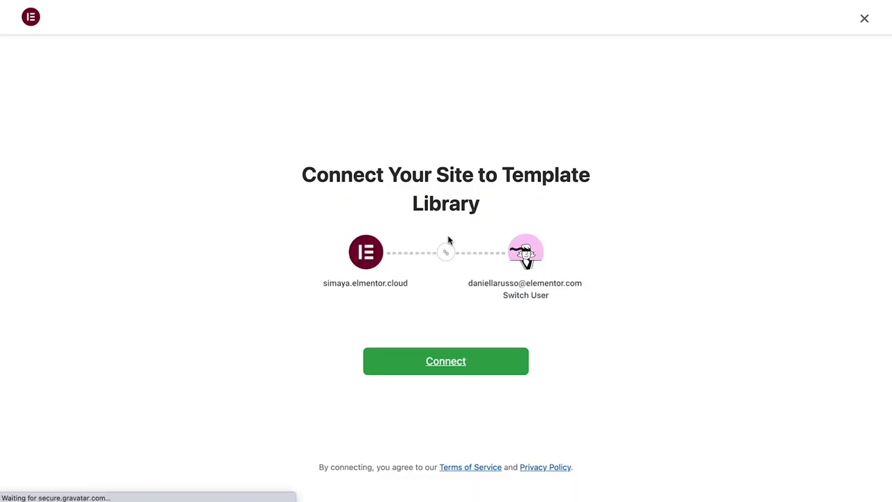
pyautogui.click(453, 368)
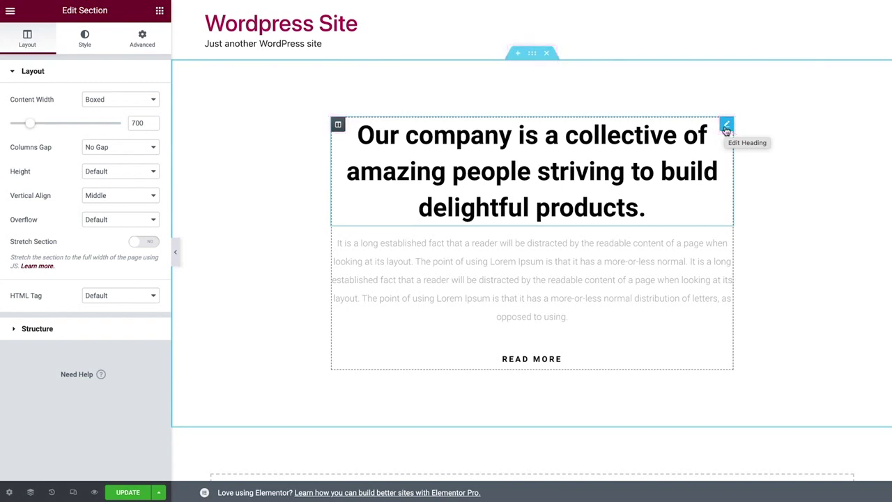
# - Move the heading below the grey paragraph in the inserted section
pyautogui.rightClick(725, 130)
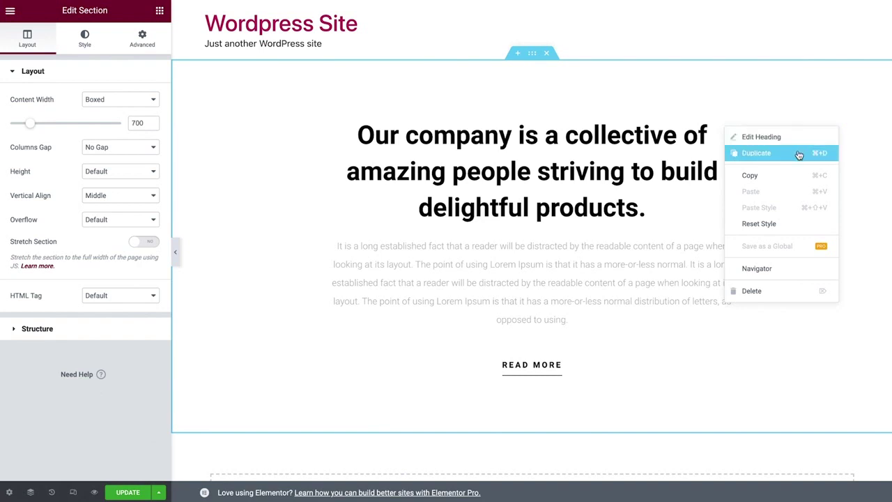
pyautogui.click(792, 296)
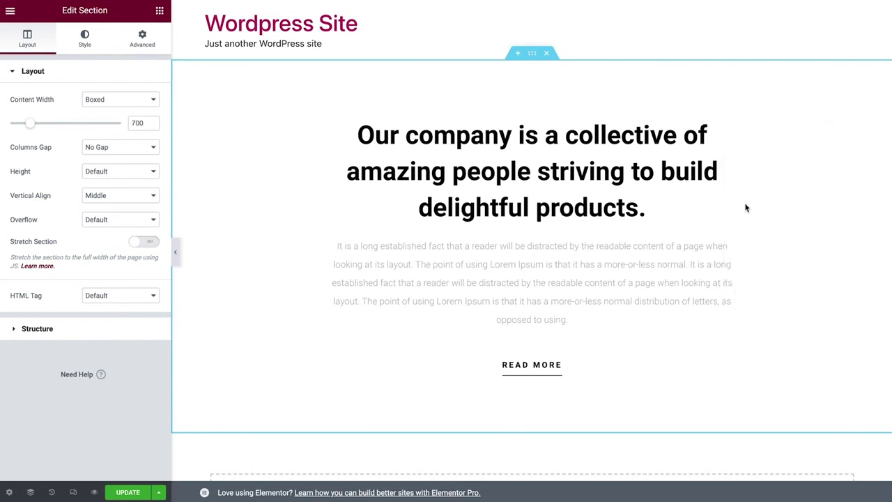
pyautogui.moveTo(728, 125); pyautogui.dragTo(566, 297)
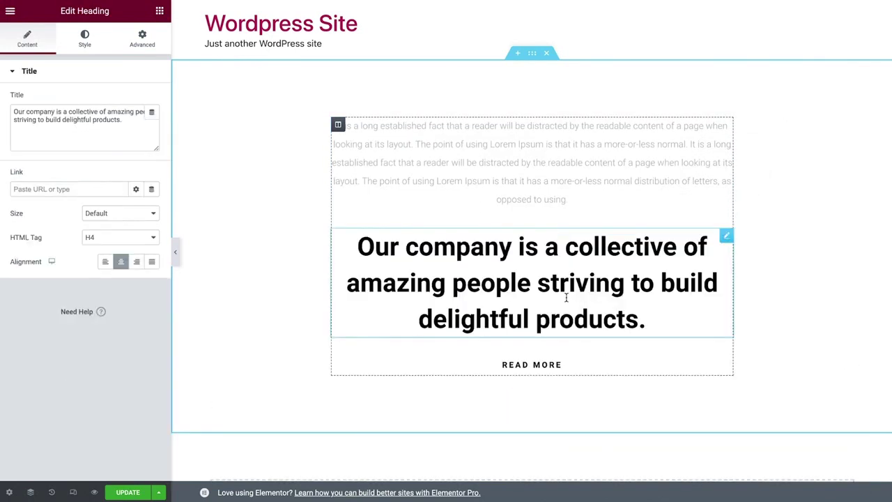
# - Add an empty three-column section above the company section, and delete it again
pyautogui.click(518, 54)
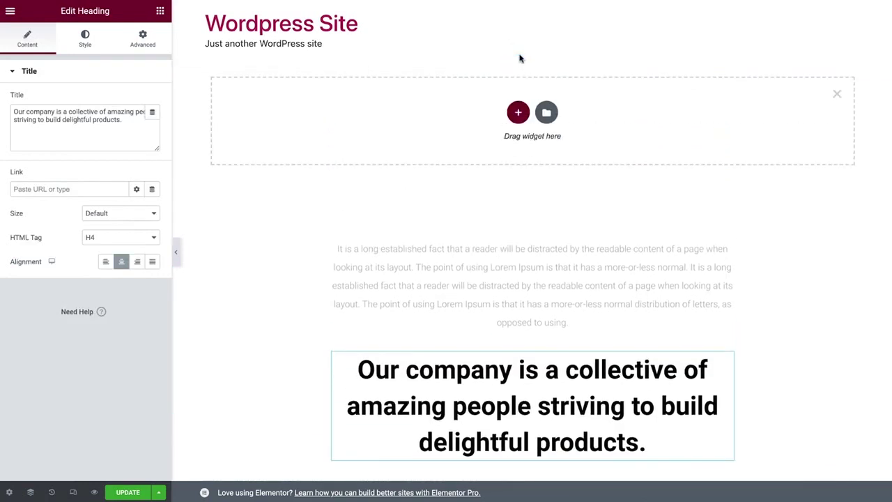
pyautogui.click(517, 111)
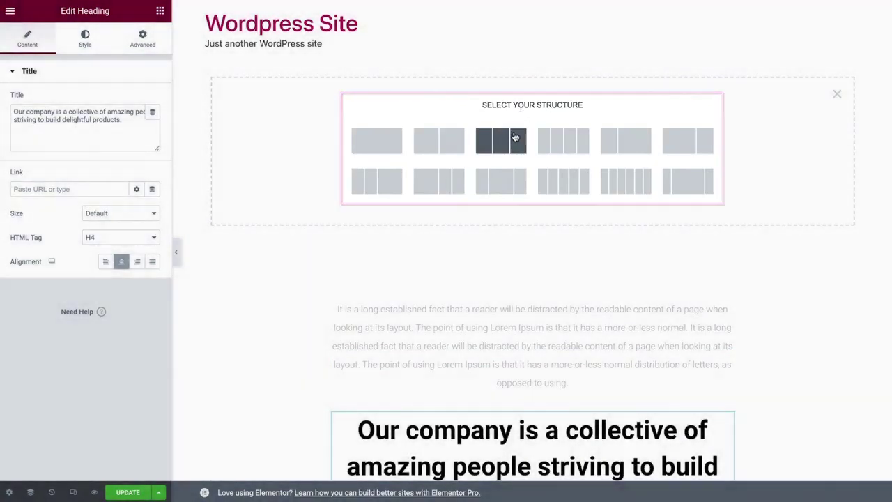
pyautogui.click(514, 138)
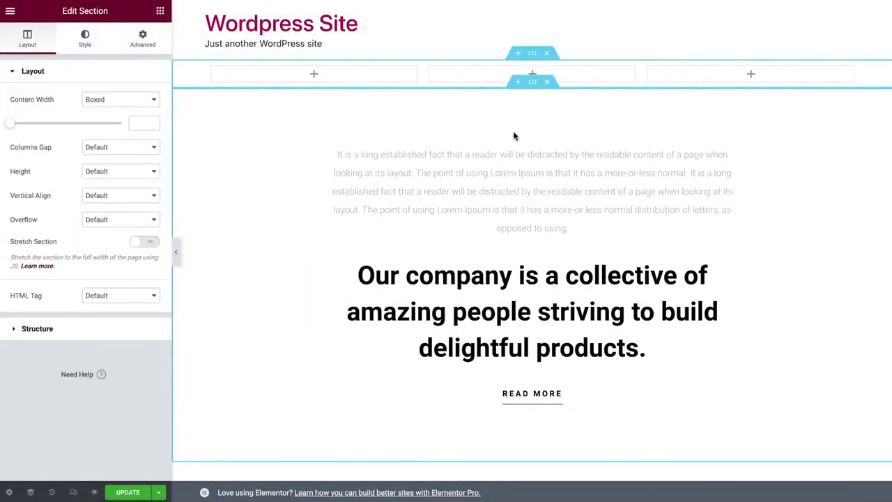
pyautogui.click(547, 54)
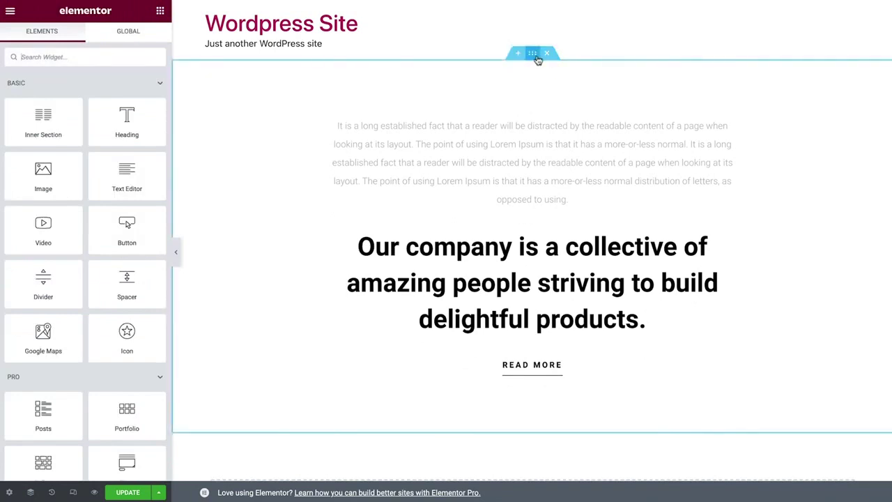
# - Open the company section for editing and look through its layout, style and advanced settings
pyautogui.click(533, 55)
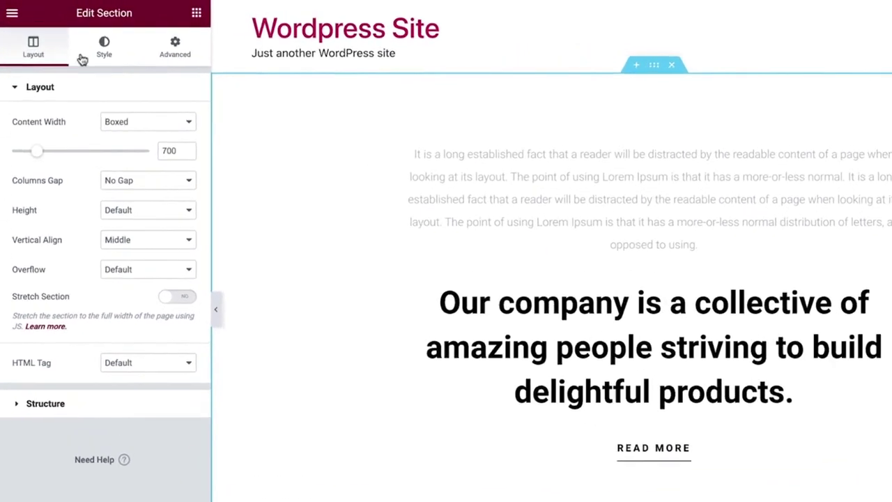
pyautogui.click(125, 47)
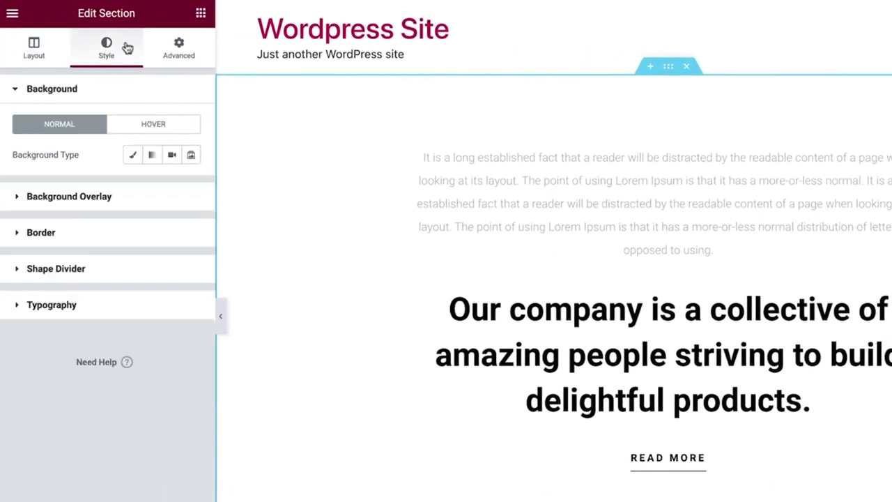
pyautogui.click(195, 46)
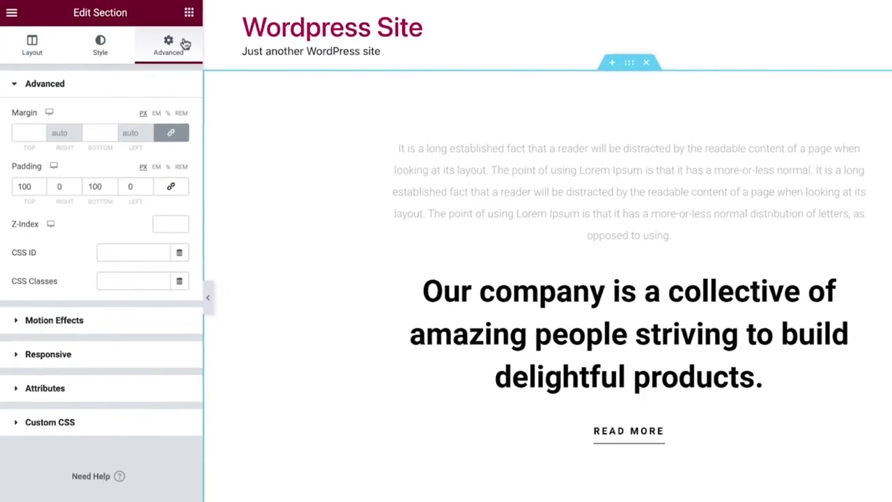
# - Open the grey paragraph's text widget for editing and look through its content, style and advanced settings
pyautogui.click(839, 157)
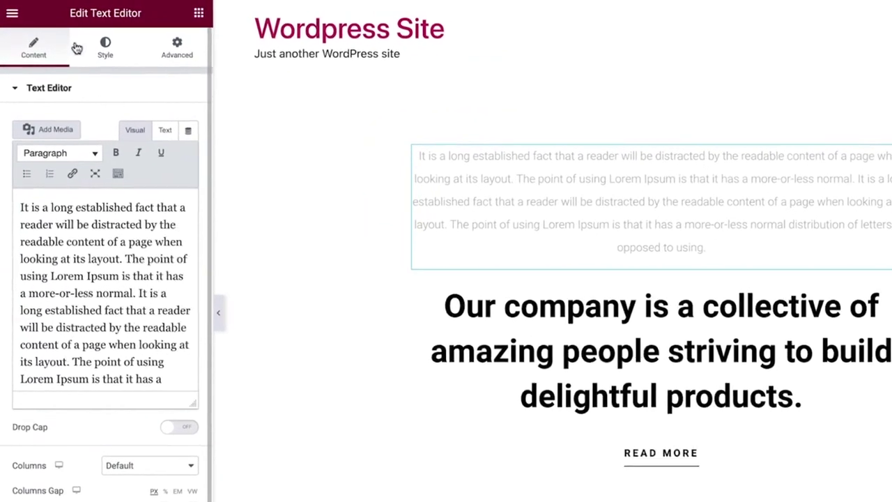
pyautogui.click(124, 46)
pyautogui.click(182, 45)
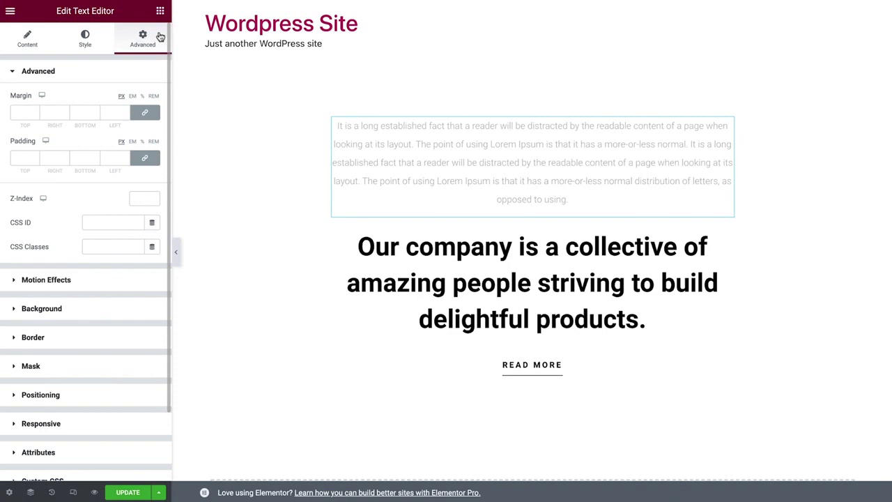
# - Delete the whole company section from the page
pyautogui.moveTo(406, 78)
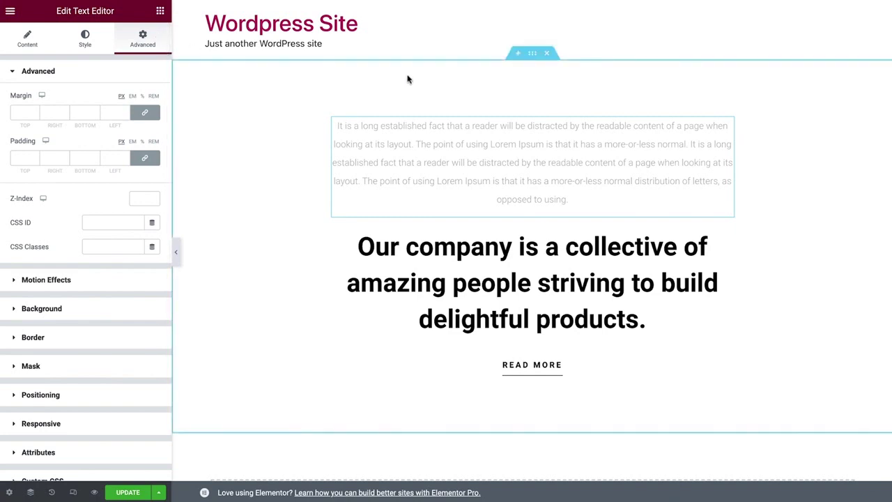
pyautogui.click(547, 54)
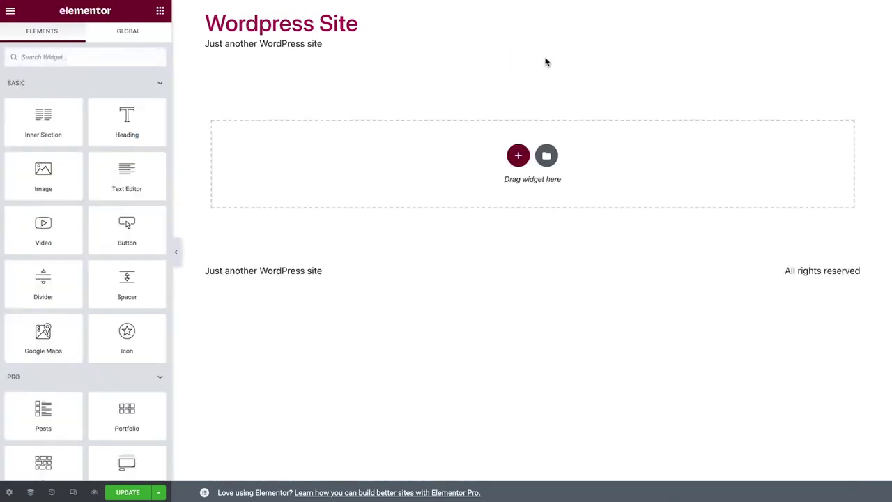